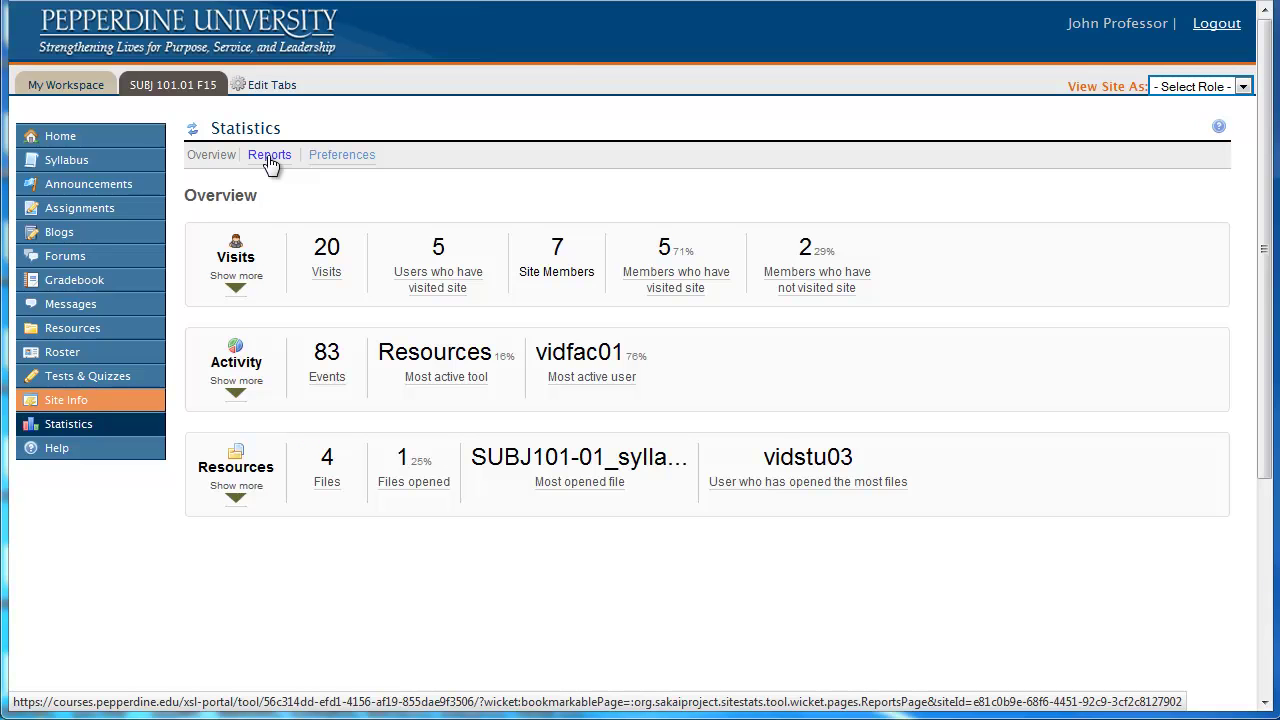
Include all tools in the activity definition of the Statistics preferences and save the preferences.
{"action": "left_click", "coordinate": [342, 158]}
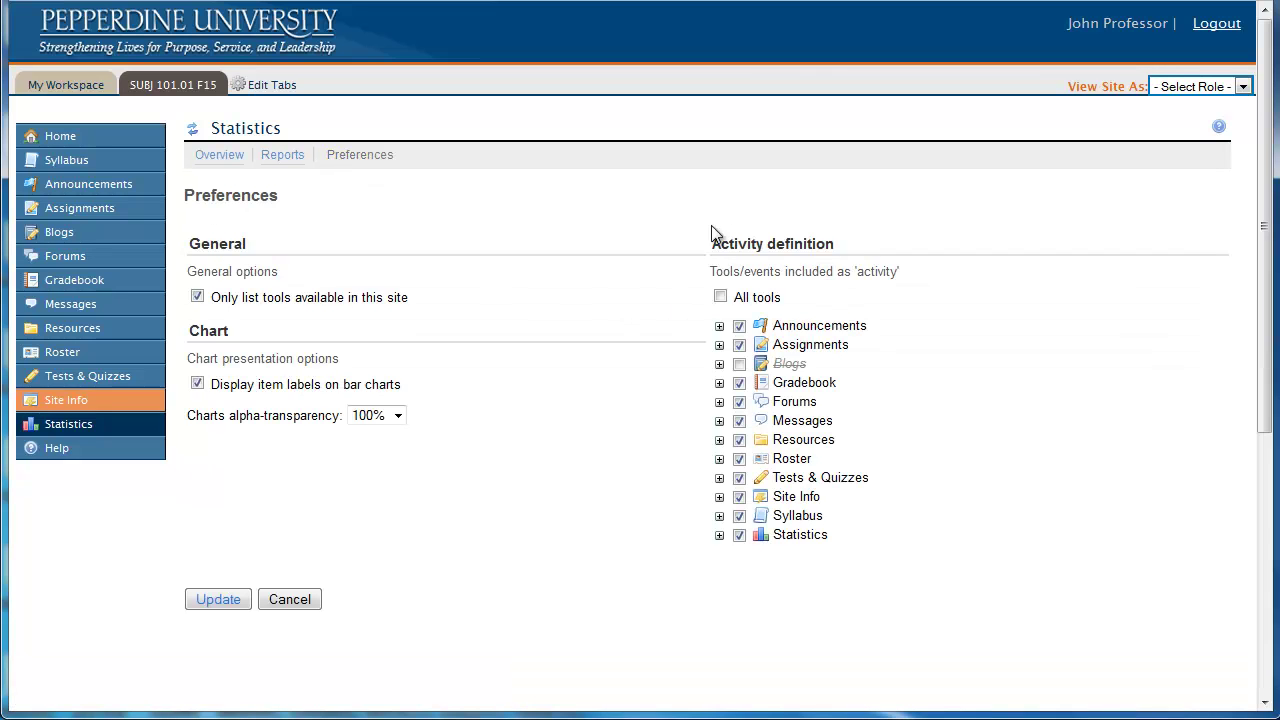
{"action": "left_click", "coordinate": [720, 297]}
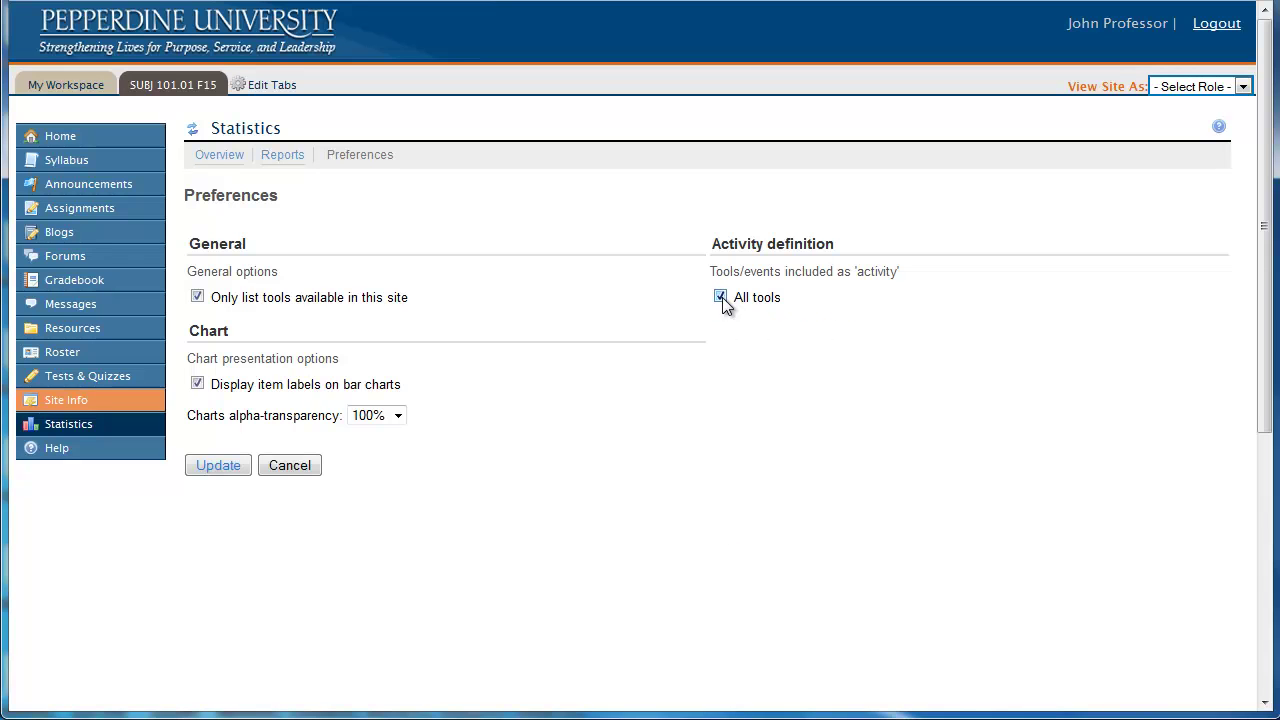
{"action": "left_click", "coordinate": [211, 466]}
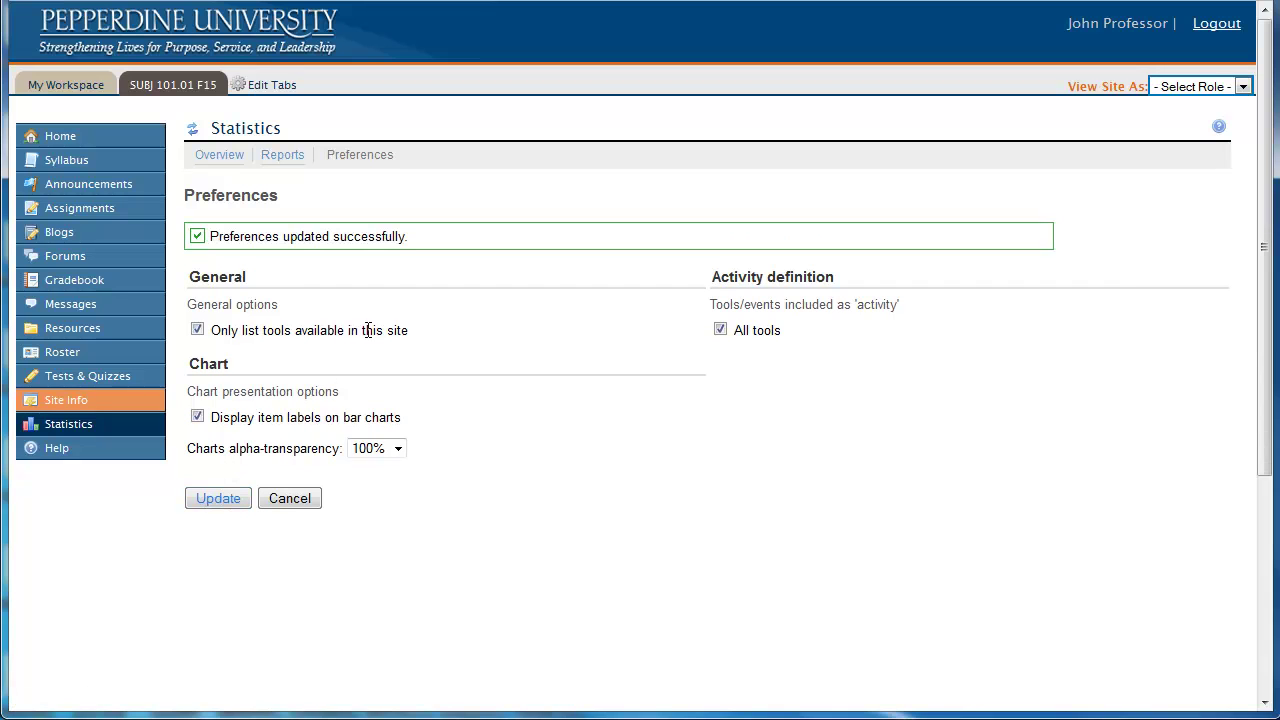
Add a new private report in Statistics and set its activity to Events.
{"action": "left_click", "coordinate": [281, 158]}
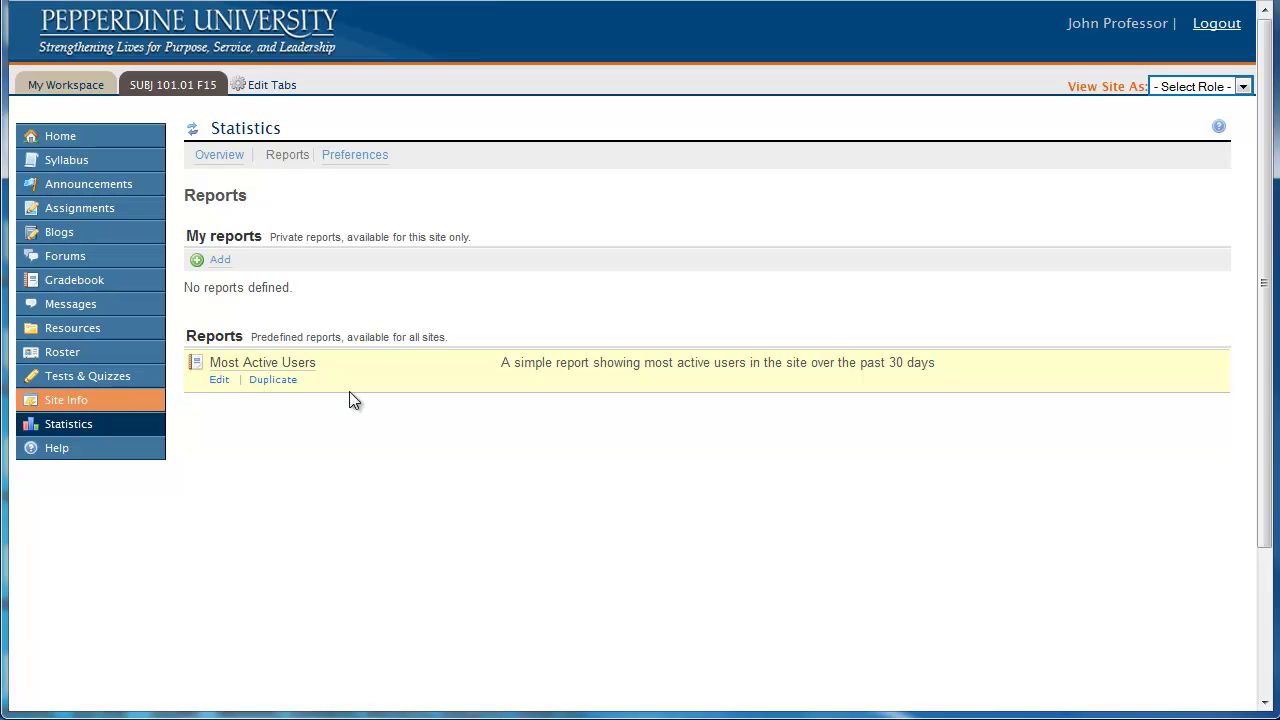
{"action": "left_click", "coordinate": [222, 265]}
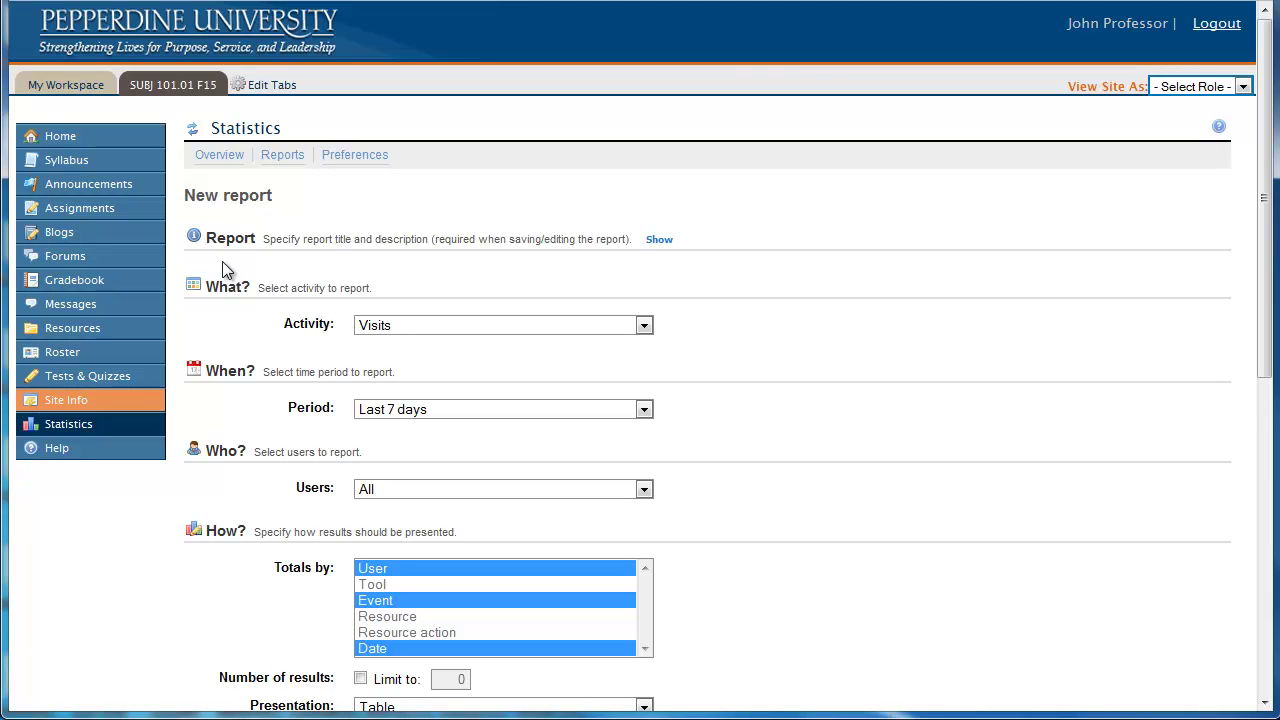
{"action": "left_click", "coordinate": [420, 325]}
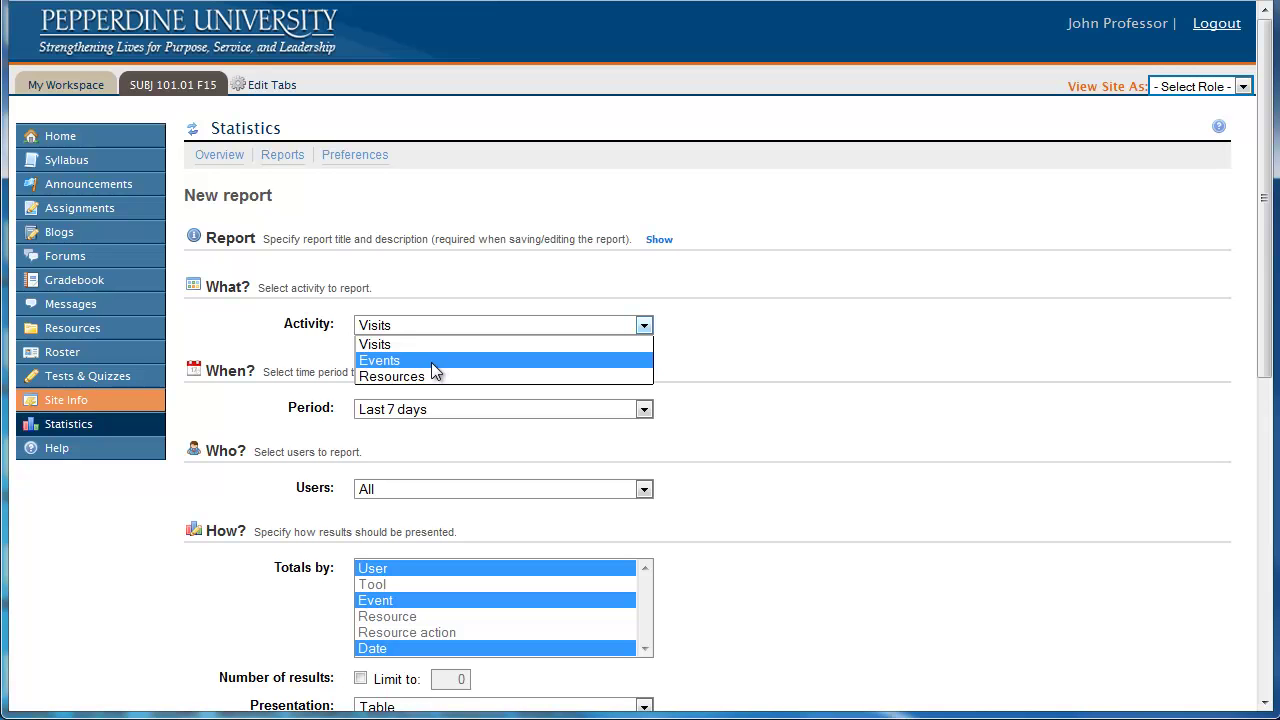
{"action": "left_click", "coordinate": [431, 362]}
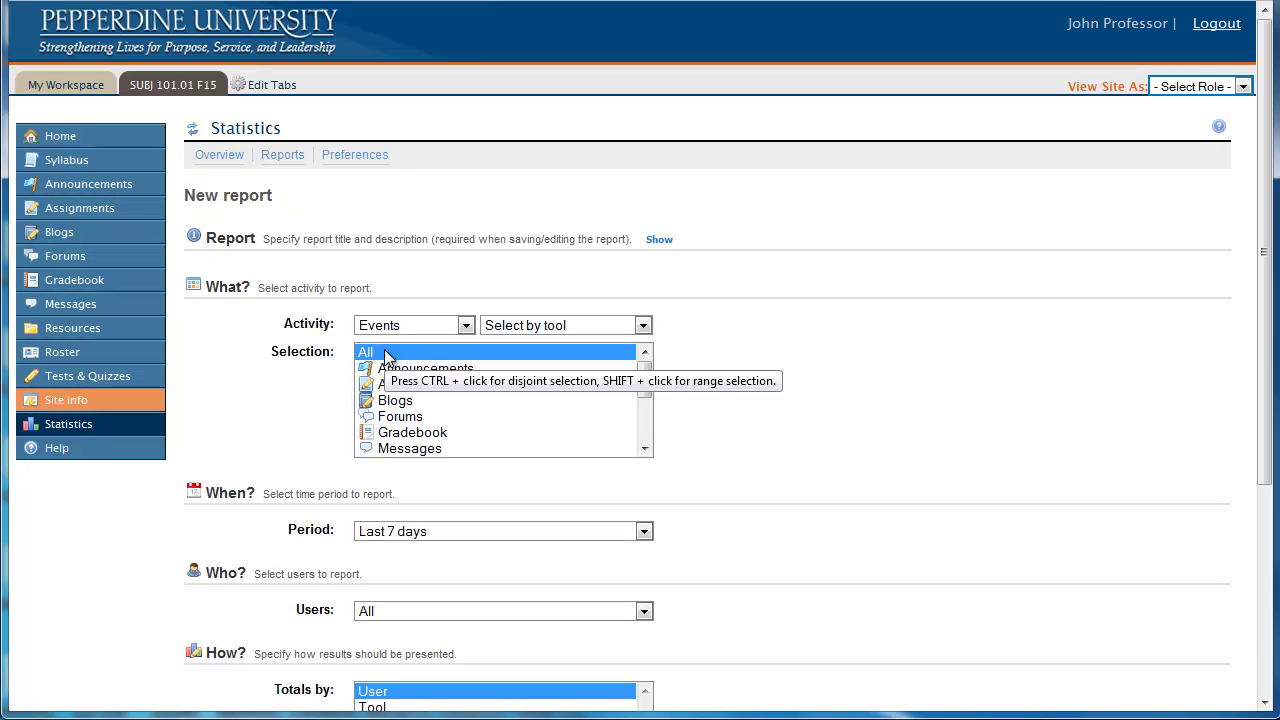
Try a multiple tool selection of Blogs, Assignments, Gradebook and Messages, and return the selection to All.
{"action": "left_click", "coordinate": [400, 402]}
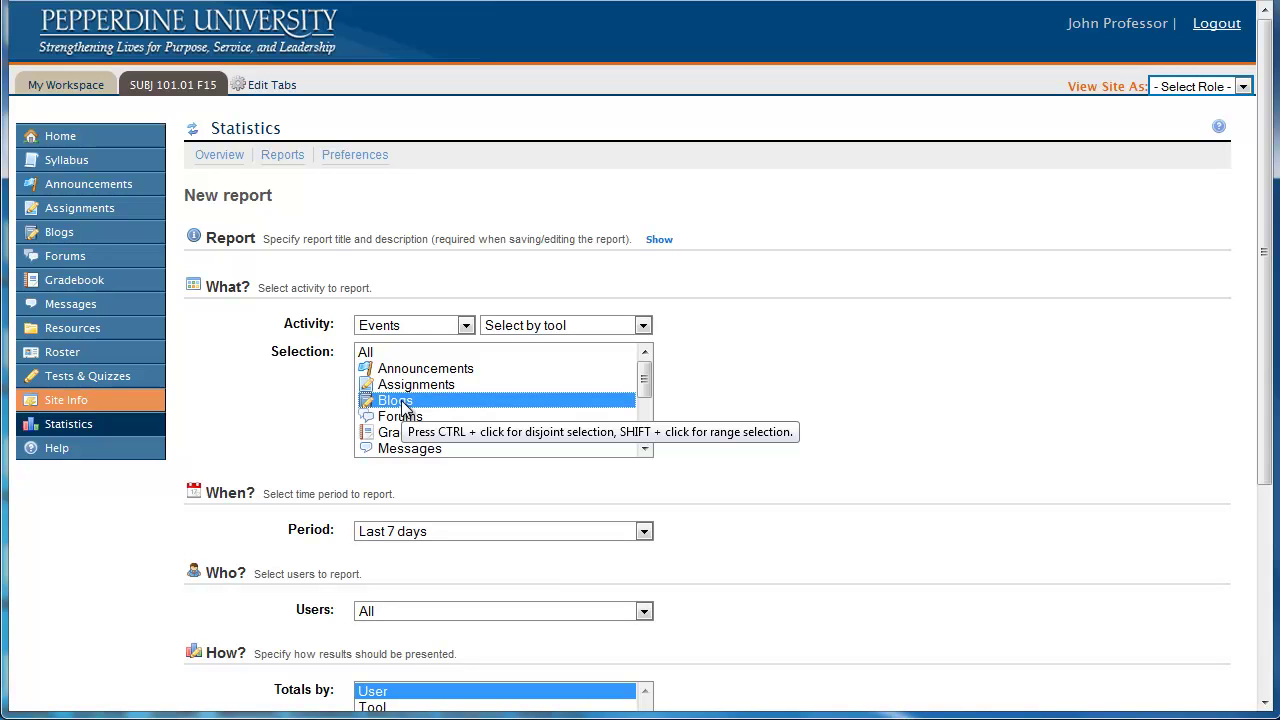
{"action": "left_click", "coordinate": [406, 386], "text": "ctrl"}
{"action": "left_click", "coordinate": [411, 435], "text": "ctrl"}
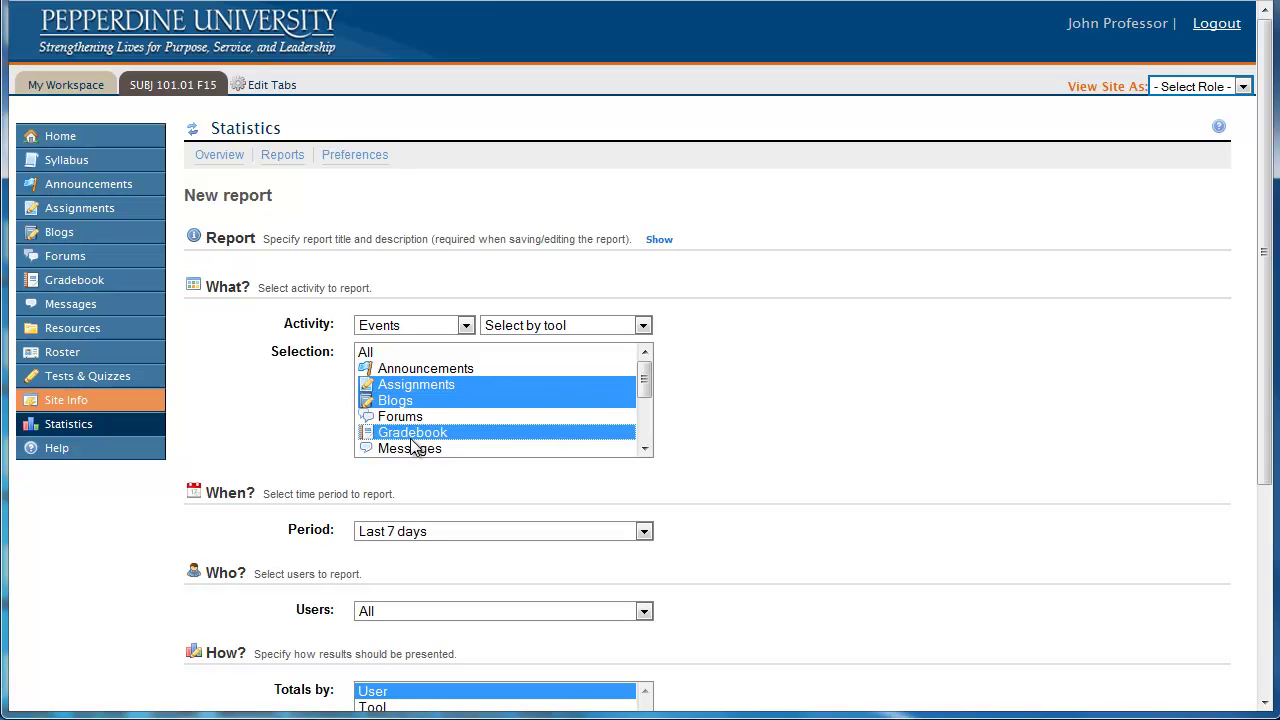
{"action": "left_click", "coordinate": [413, 447], "text": "ctrl"}
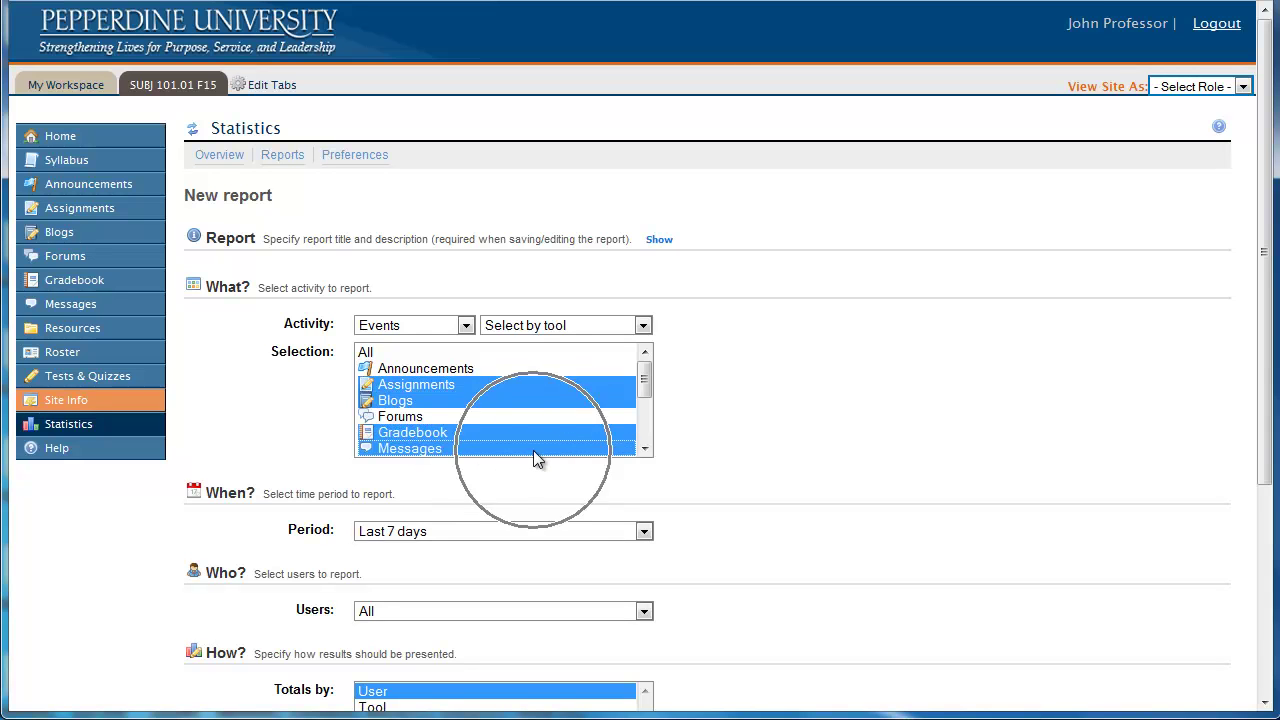
{"action": "left_click", "coordinate": [384, 354]}
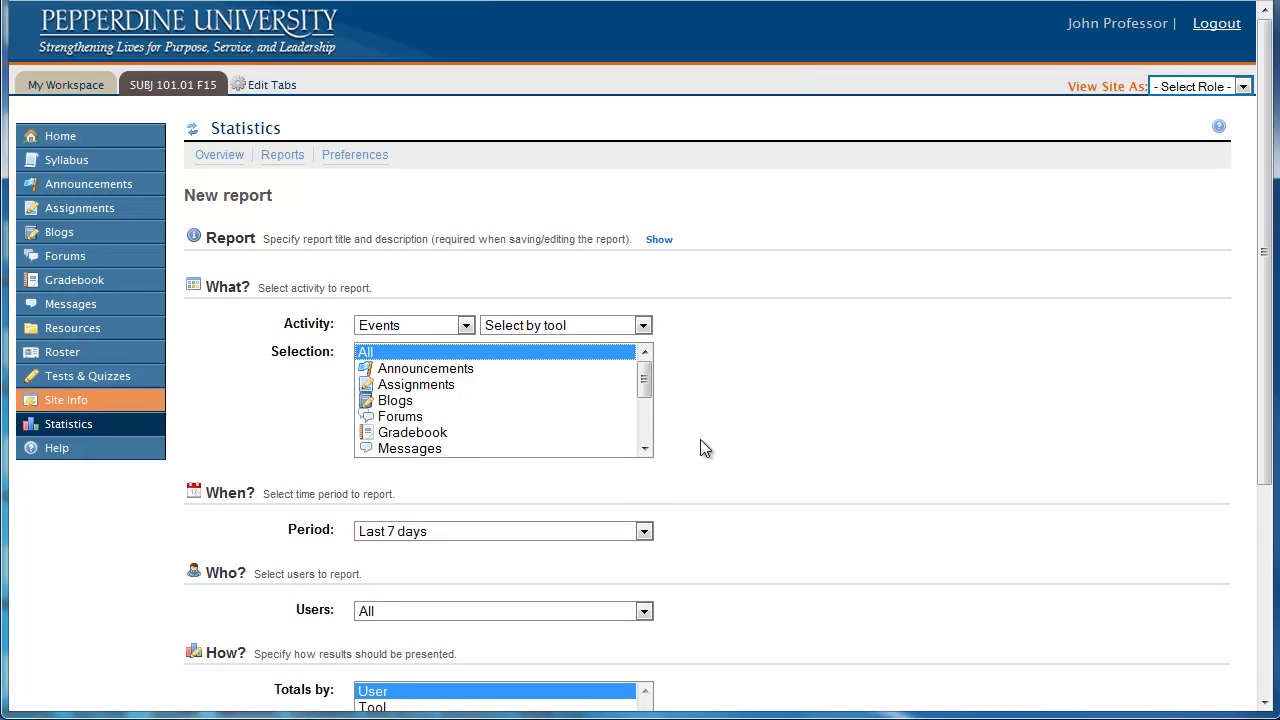
Set the report's time period to Last 365 days.
{"action": "scroll", "coordinate": [700, 439], "scroll_direction": "down", "scroll_amount": 3}
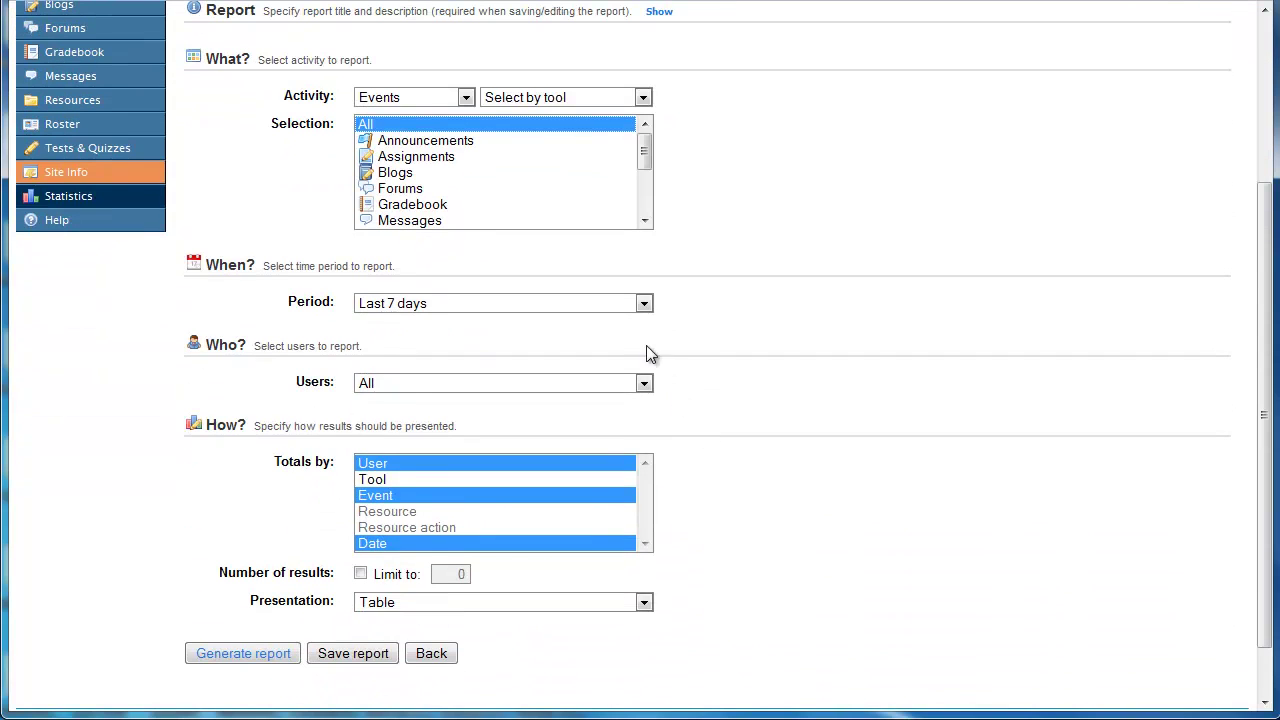
{"action": "left_click", "coordinate": [643, 304]}
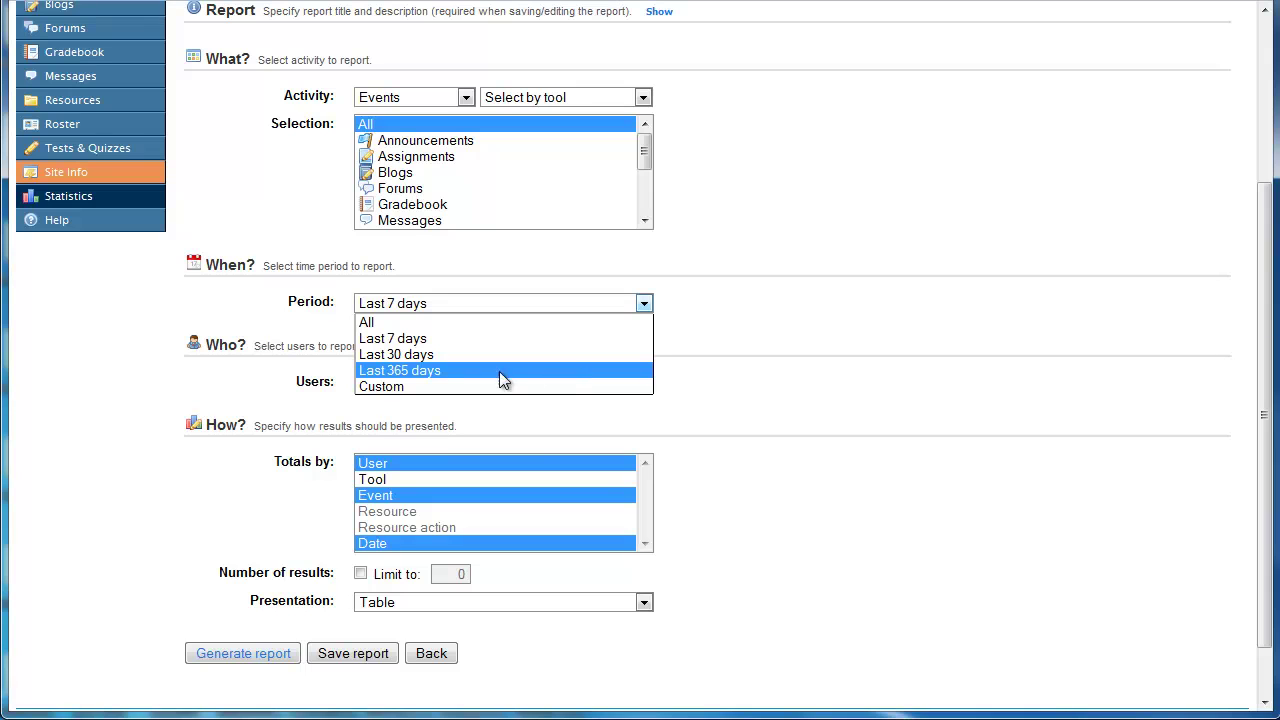
{"action": "left_click", "coordinate": [439, 369]}
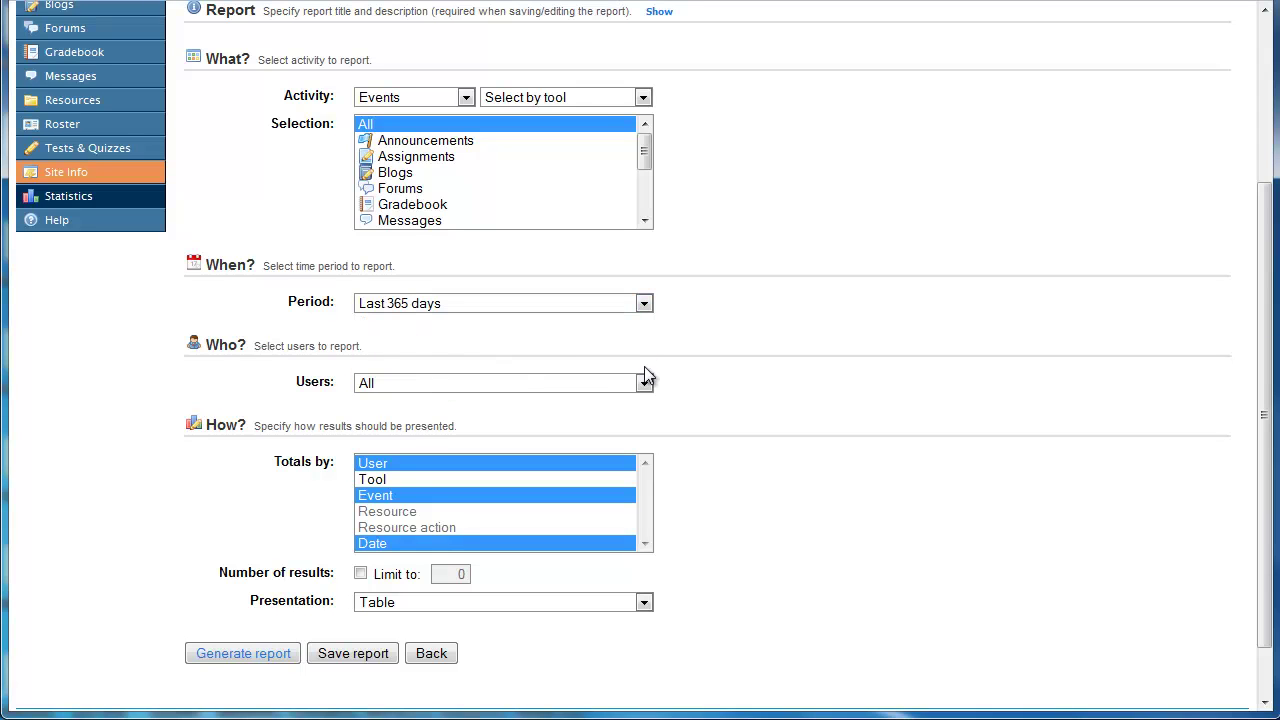
Report on all users and add Tool to the selected totals alongside User, Event and Date.
{"action": "scroll", "coordinate": [644, 370], "scroll_direction": "down", "scroll_amount": 1}
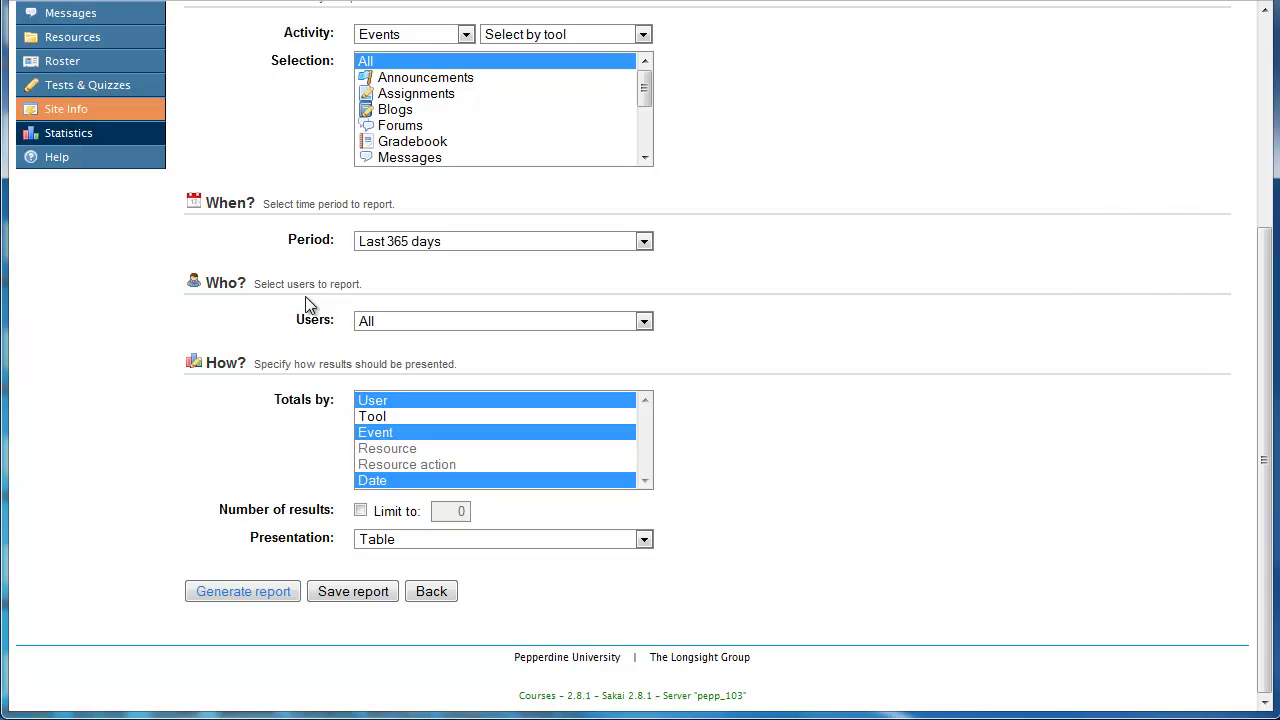
{"action": "left_click", "coordinate": [643, 322]}
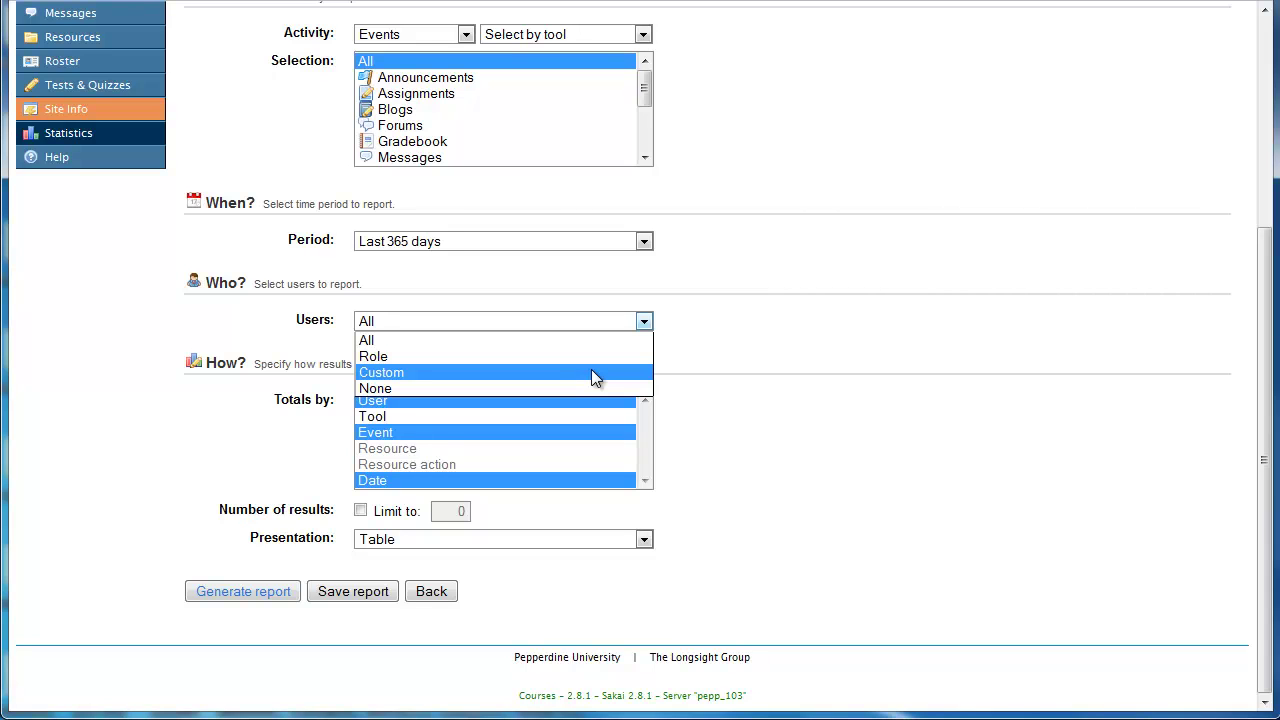
{"action": "left_click", "coordinate": [531, 339]}
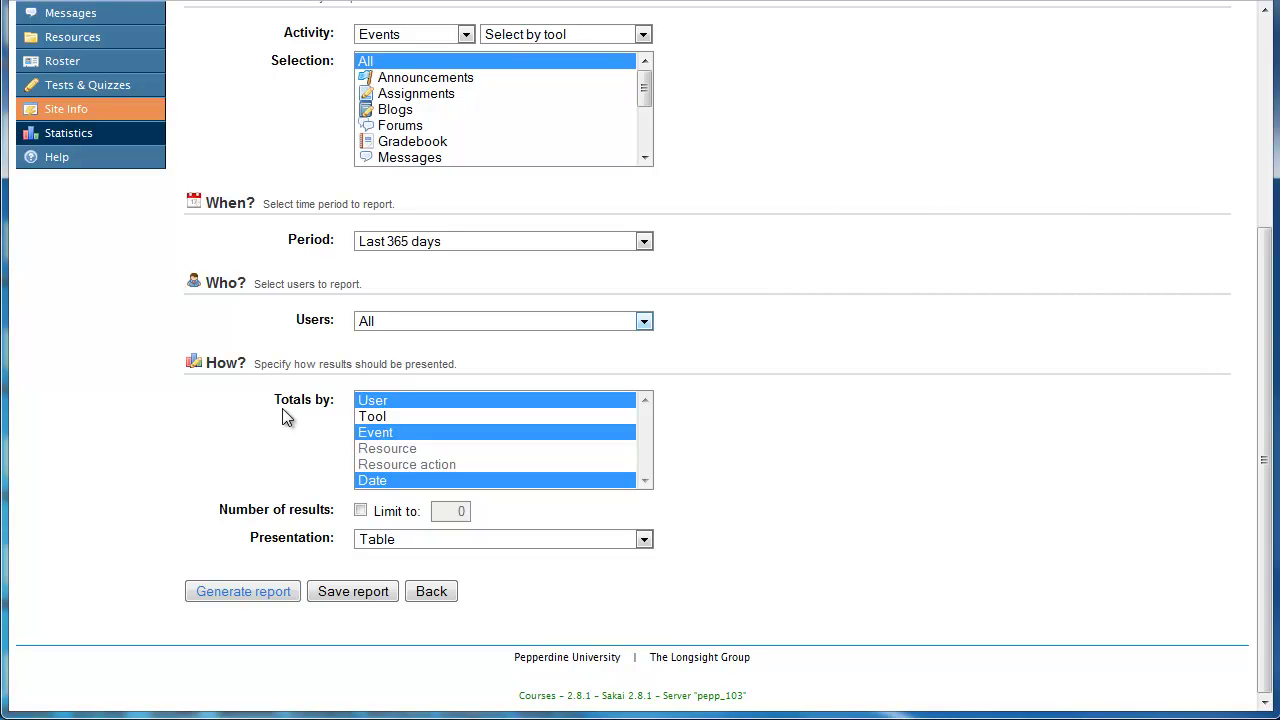
{"action": "left_click", "coordinate": [393, 416], "text": "ctrl"}
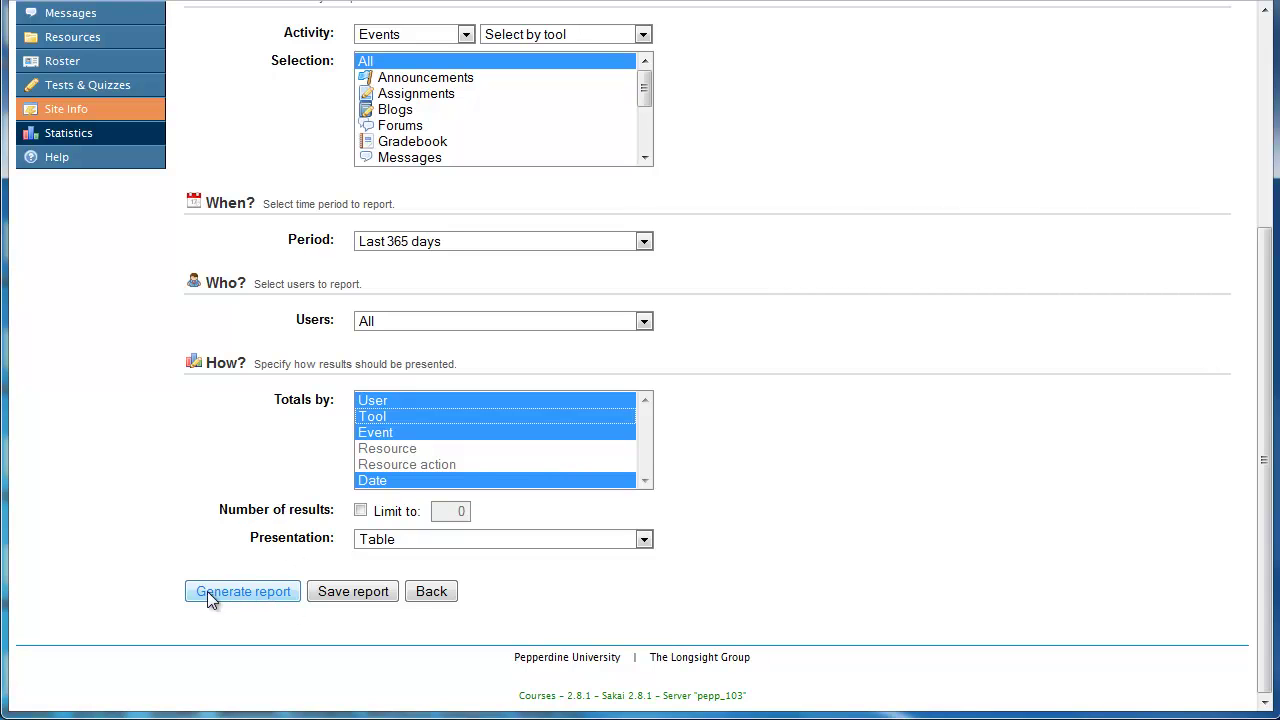
Title the report "All events, all users, last 365 days" and save it.
{"action": "left_click", "coordinate": [363, 592]}
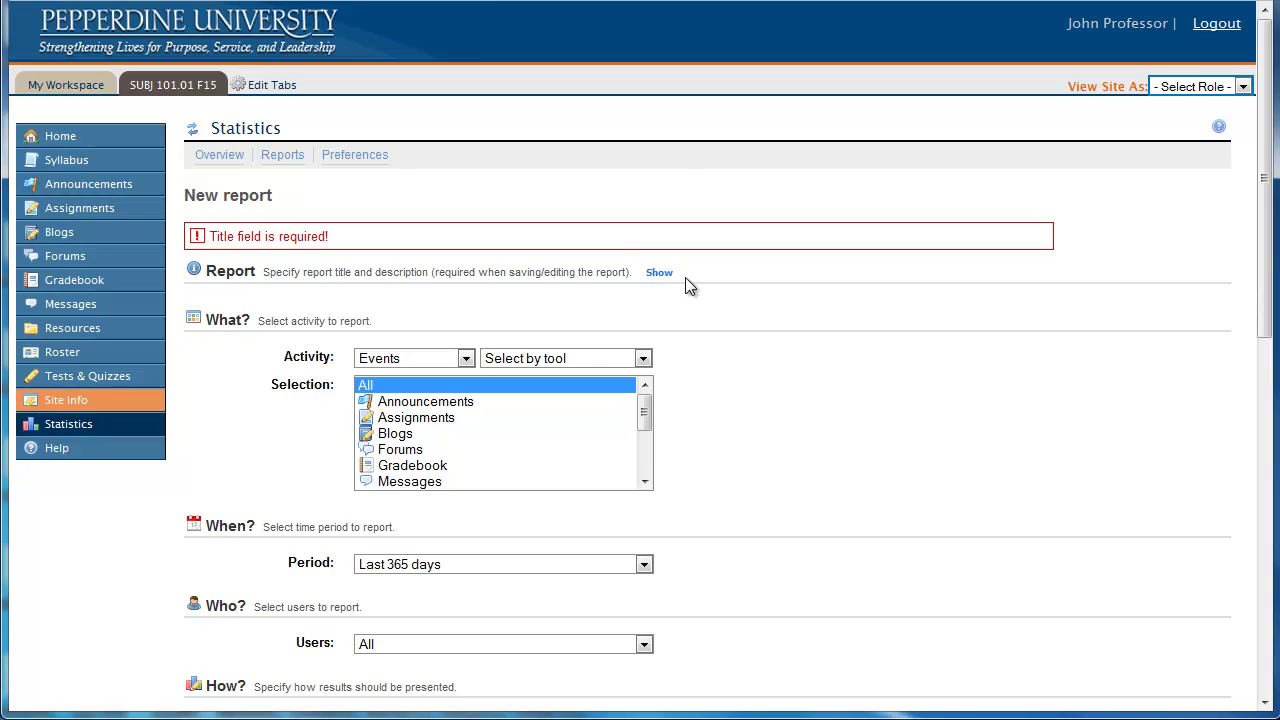
{"action": "left_click", "coordinate": [658, 273]}
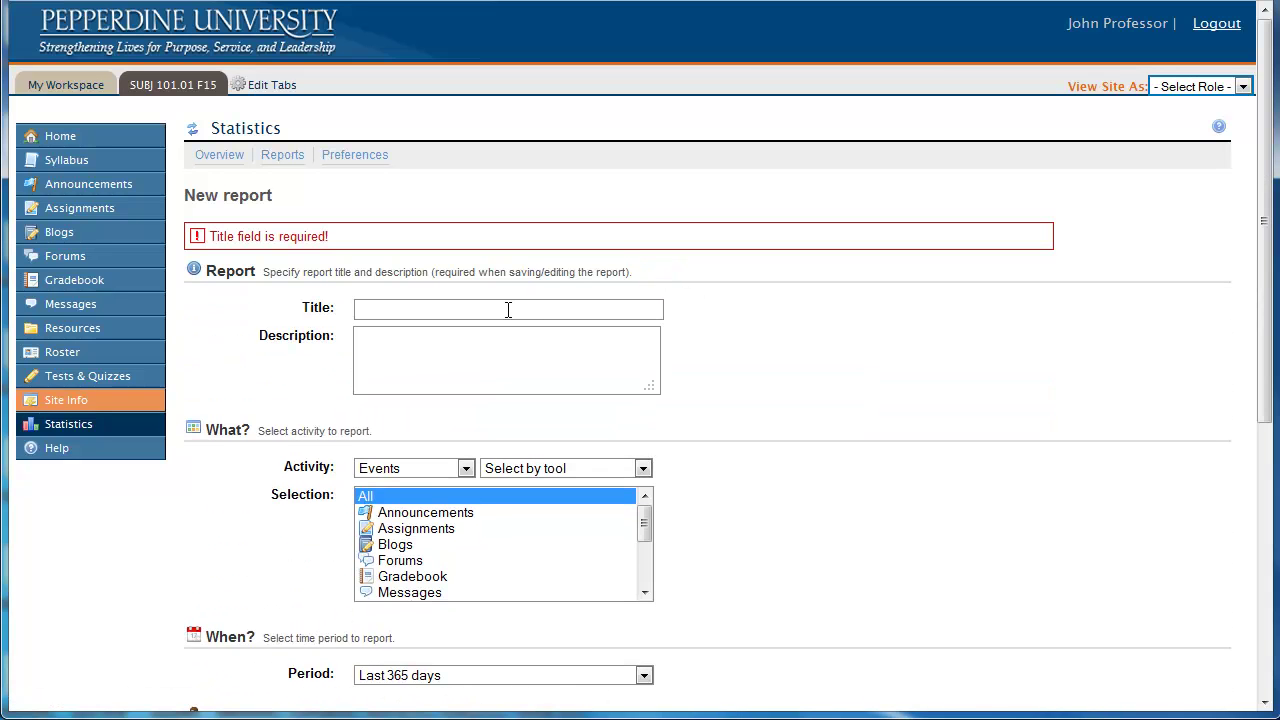
{"action": "type", "text": "All events, all users, last 365 days"}
{"action": "left_click", "coordinate": [554, 329]}
{"action": "scroll", "coordinate": [770, 392], "scroll_direction": "down", "scroll_amount": 5}
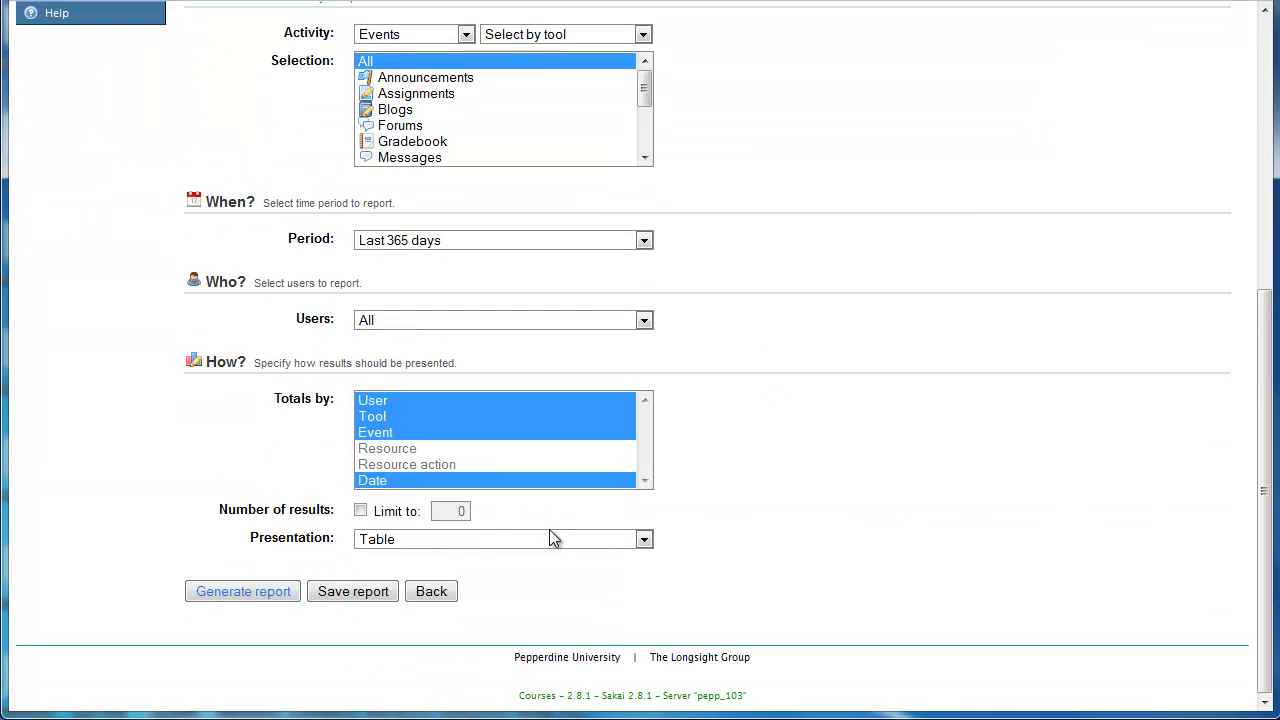
{"action": "left_click", "coordinate": [364, 592]}
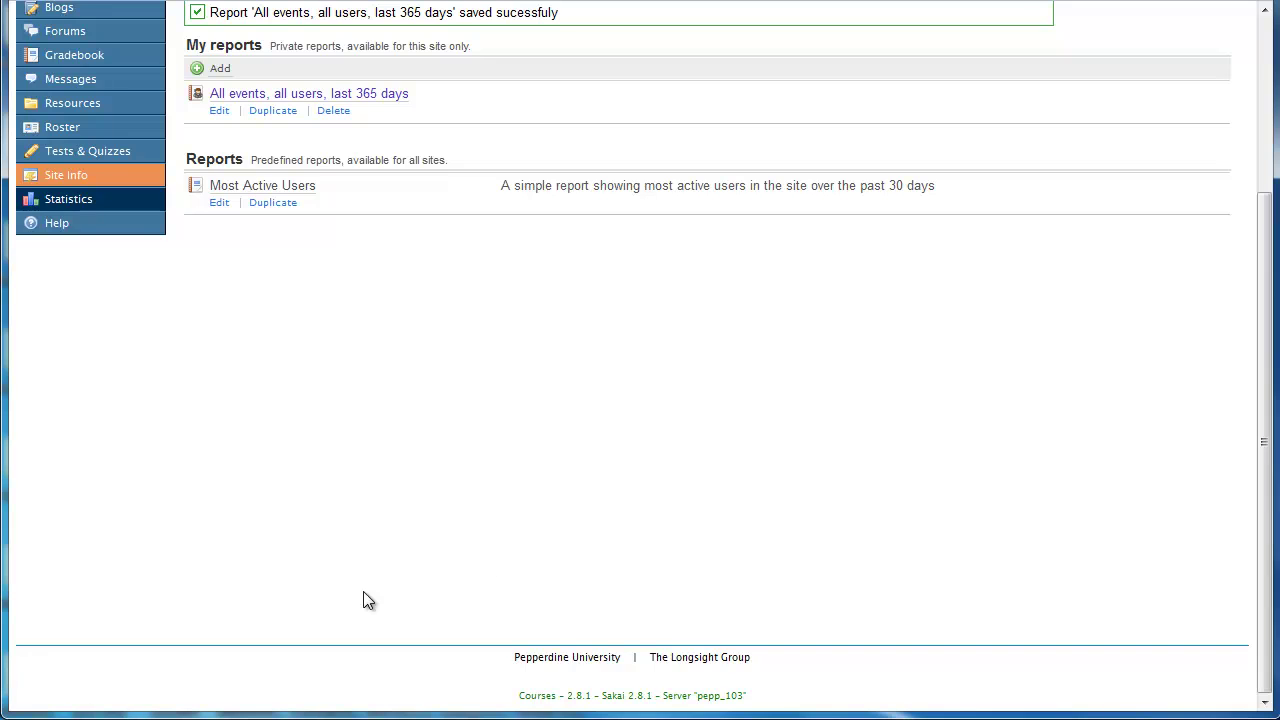
Open the saved "All events, all users, last 365 days" report and look through its event rows.
{"action": "scroll", "coordinate": [507, 546], "scroll_direction": "up", "scroll_amount": 3}
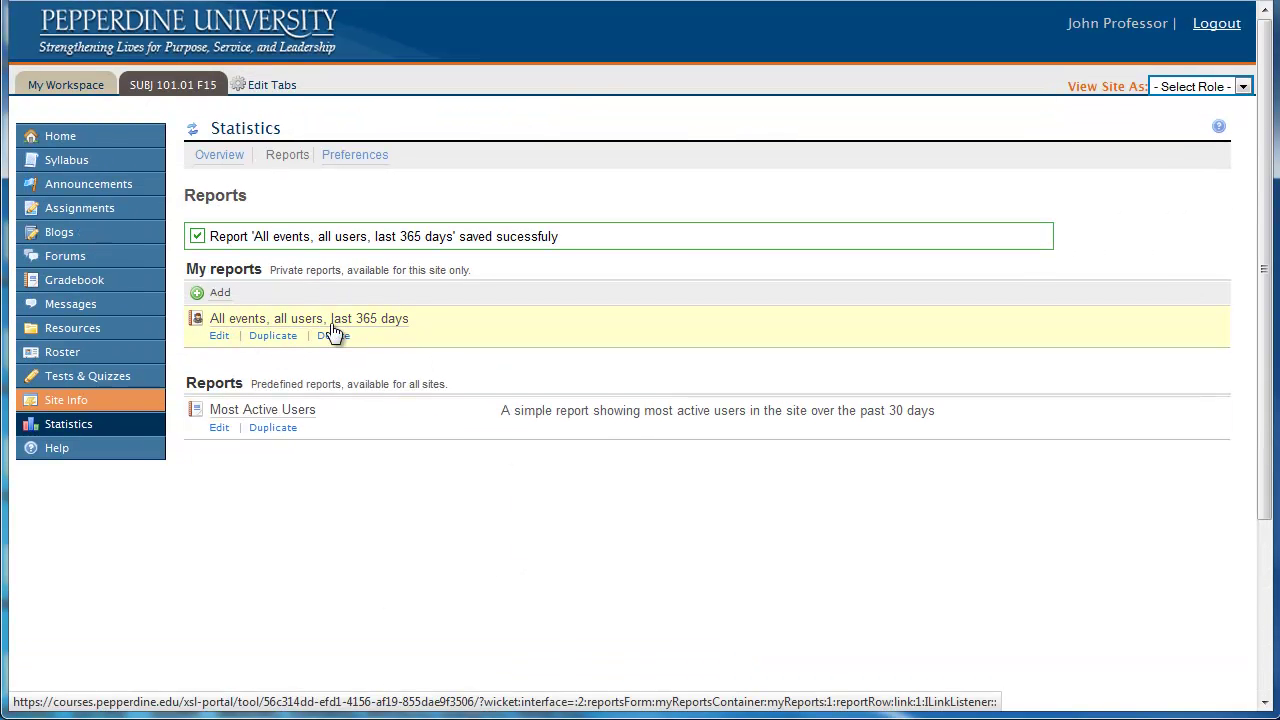
{"action": "left_click", "coordinate": [366, 324]}
{"action": "scroll", "coordinate": [558, 355], "scroll_direction": "down", "scroll_amount": 4}
{"action": "scroll", "coordinate": [562, 357], "scroll_direction": "up", "scroll_amount": 2}
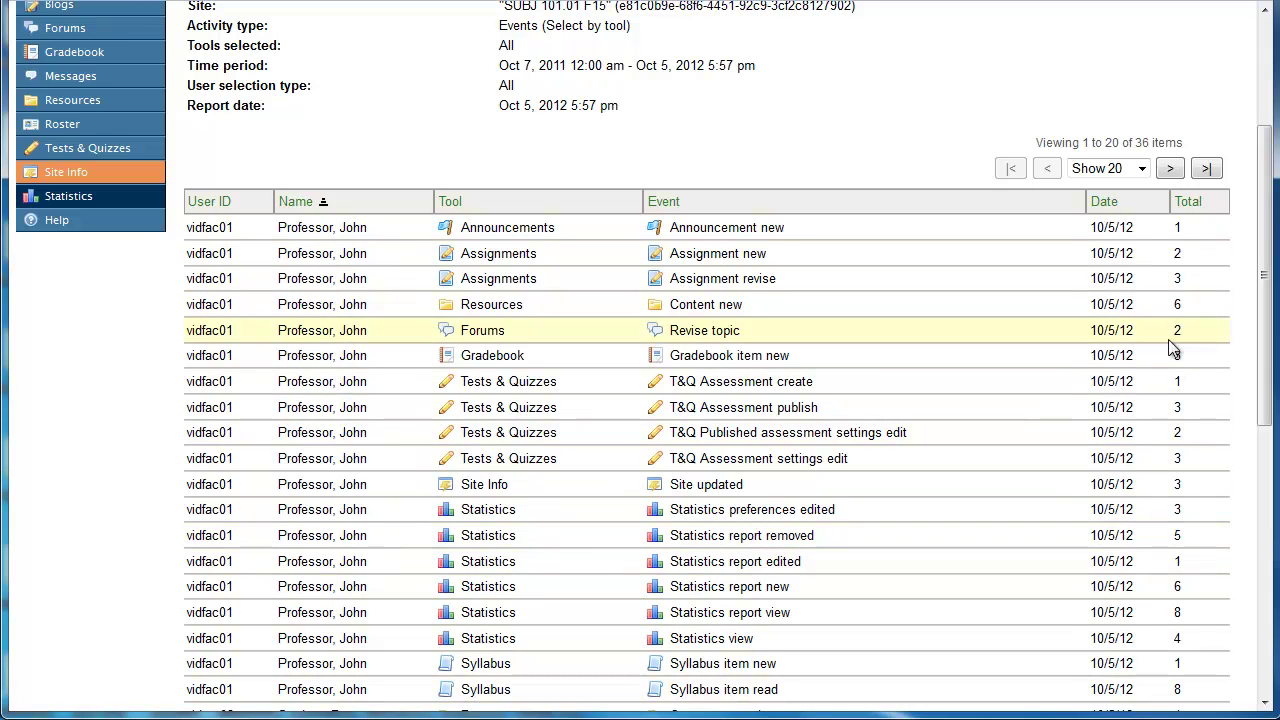
{"action": "scroll", "coordinate": [790, 497], "scroll_direction": "down", "scroll_amount": 3}
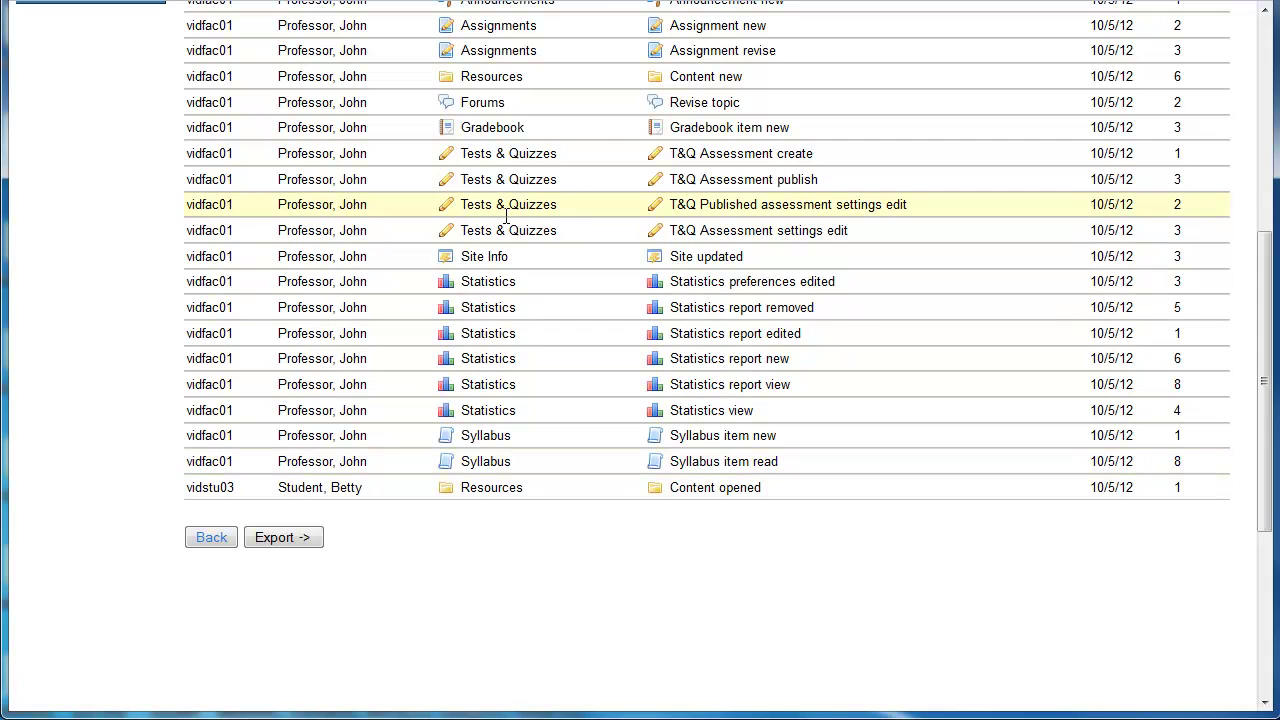
{"action": "scroll", "coordinate": [748, 312], "scroll_direction": "up", "scroll_amount": 2}
{"action": "scroll", "coordinate": [748, 318], "scroll_direction": "up", "scroll_amount": 2}
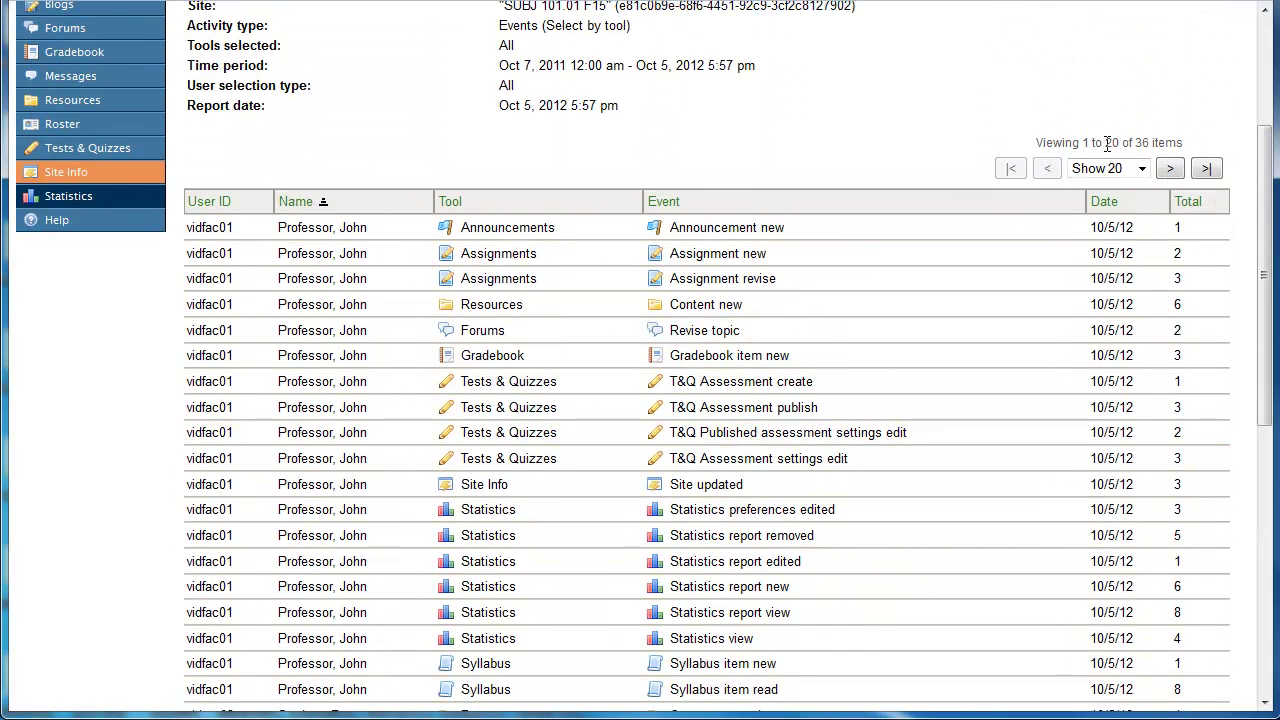
Show 200 items per page in the report and look through the full list.
{"action": "left_click", "coordinate": [1138, 172]}
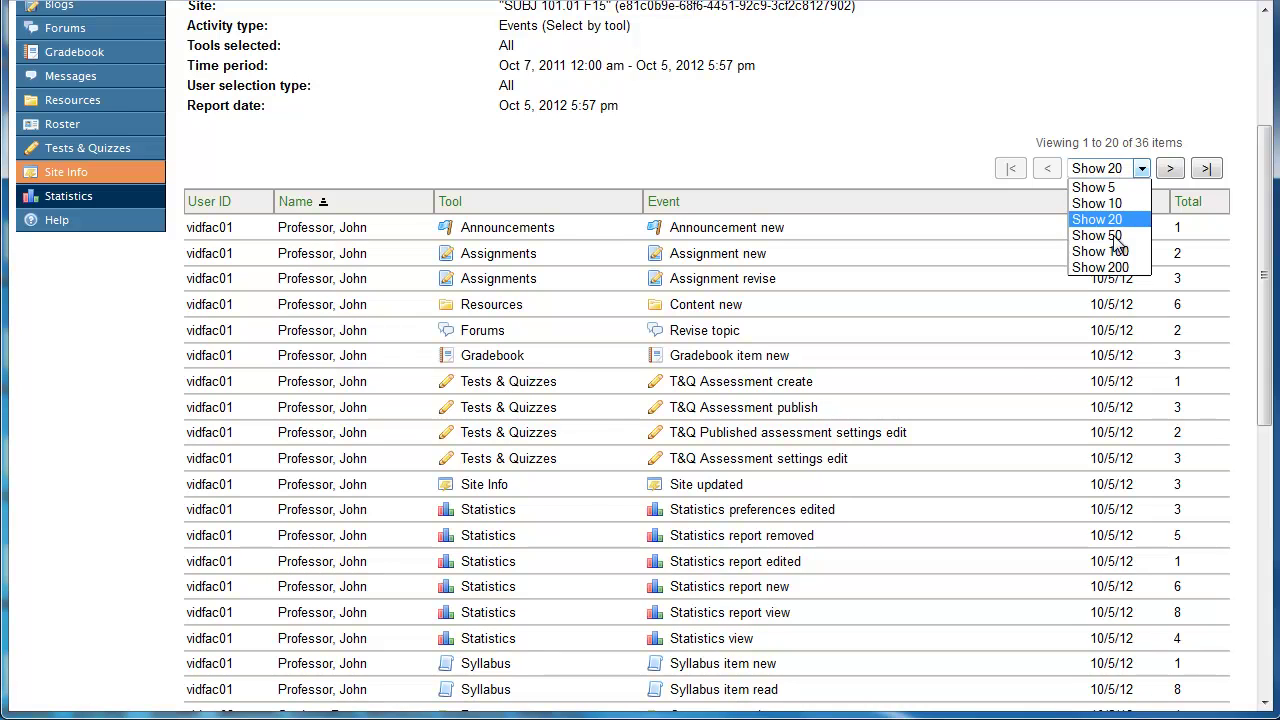
{"action": "left_click", "coordinate": [1100, 267]}
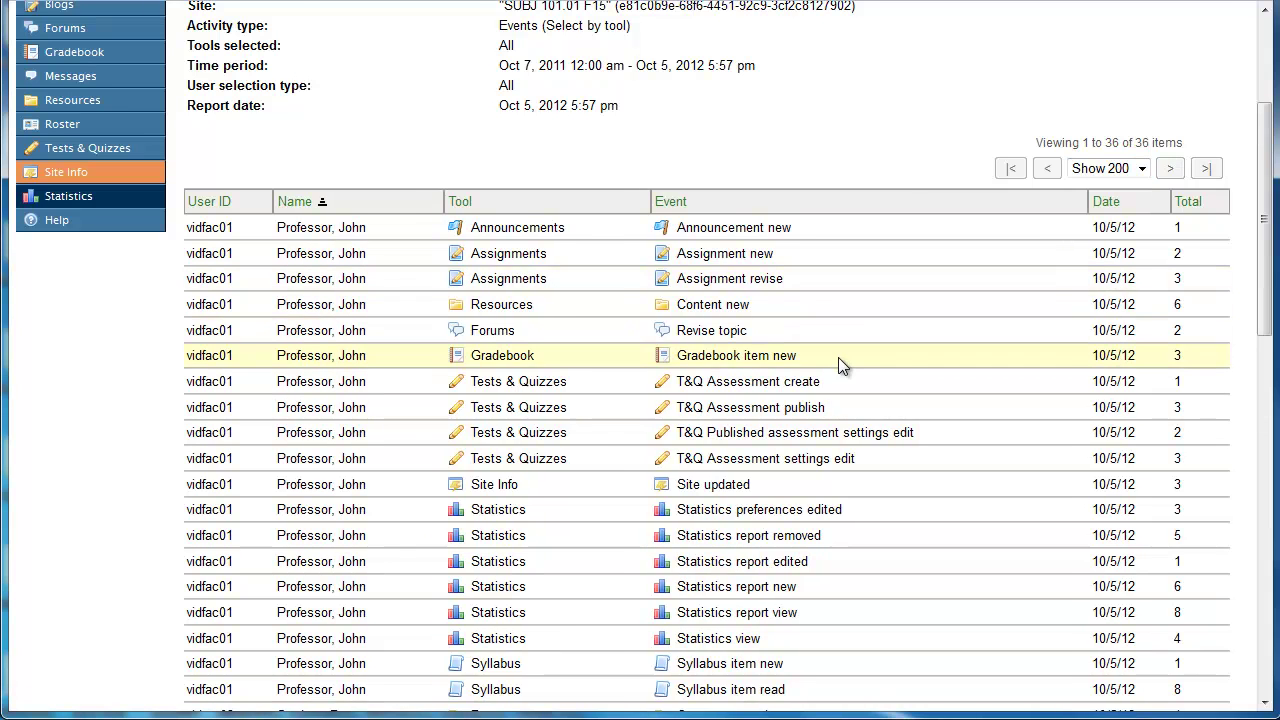
{"action": "scroll", "coordinate": [838, 363], "scroll_direction": "down", "scroll_amount": 10}
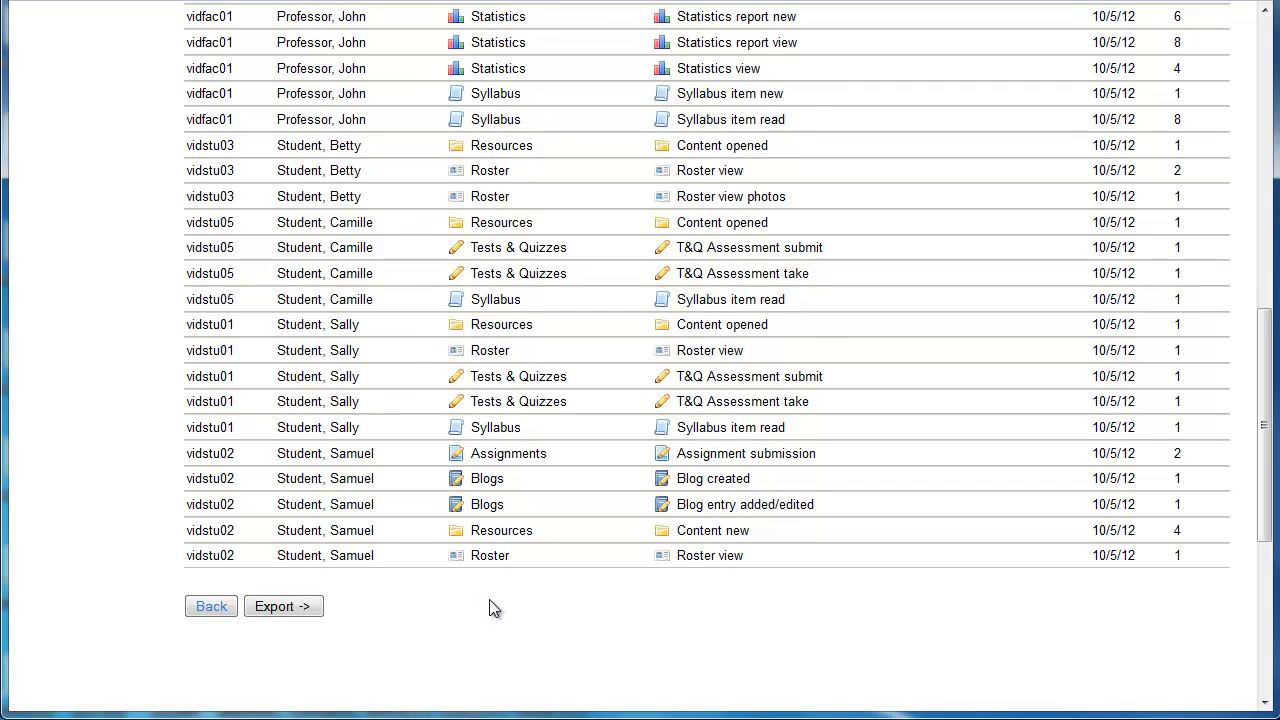
Sort the report by user ID and look through the sorted rows.
{"action": "scroll", "coordinate": [490, 605], "scroll_direction": "up", "scroll_amount": 7}
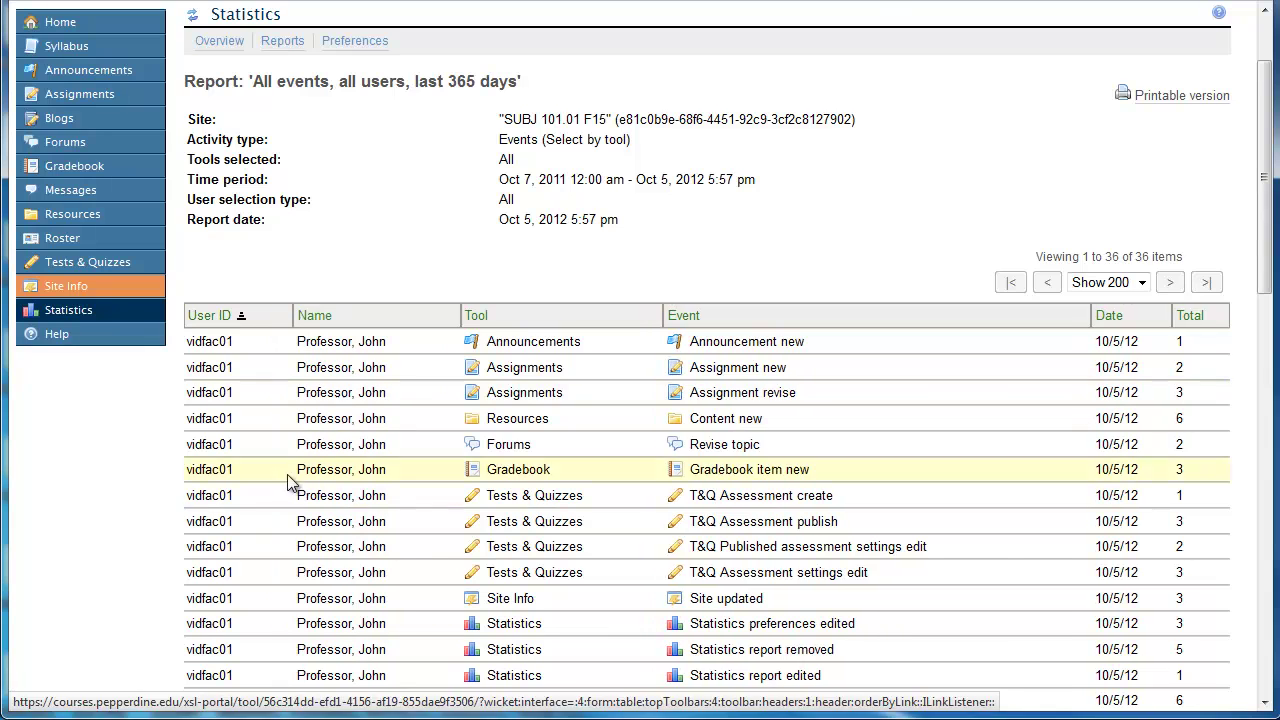
{"action": "scroll", "coordinate": [280, 491], "scroll_direction": "down", "scroll_amount": 6}
{"action": "scroll", "coordinate": [280, 491], "scroll_direction": "down", "scroll_amount": 2}
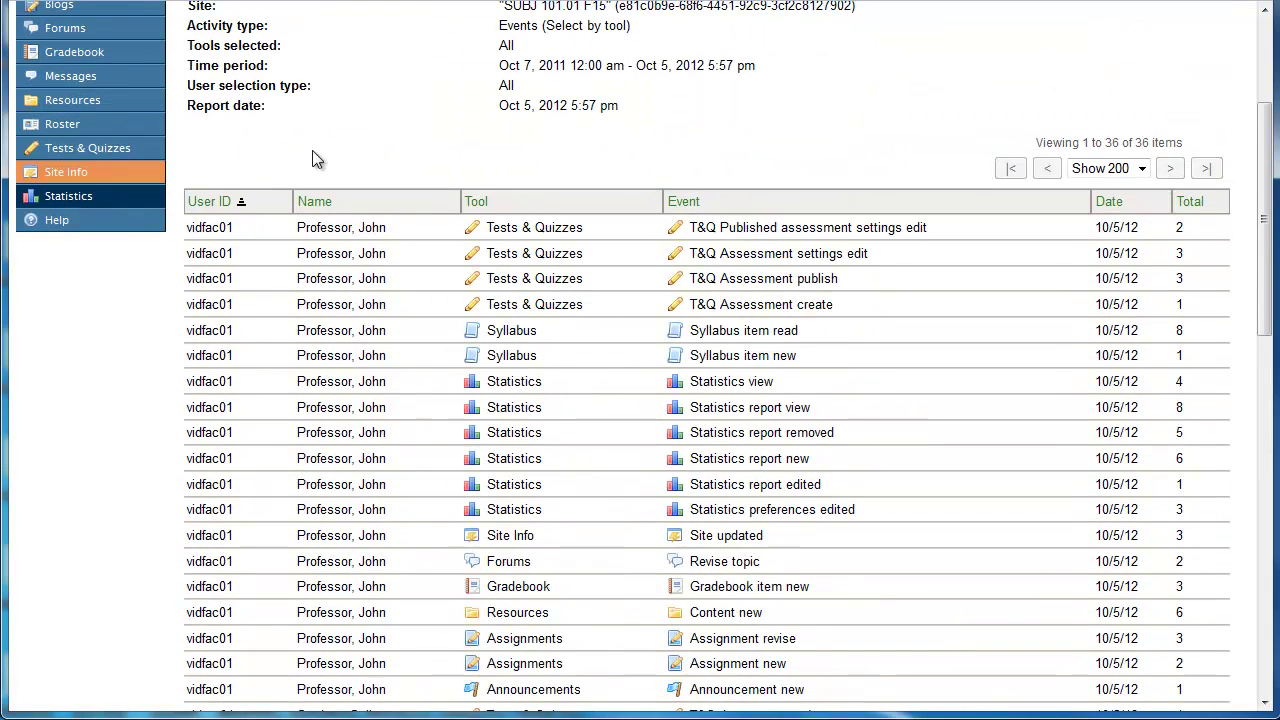
Sort the report by event in descending order and examine the rows.
{"action": "left_click", "coordinate": [680, 204]}
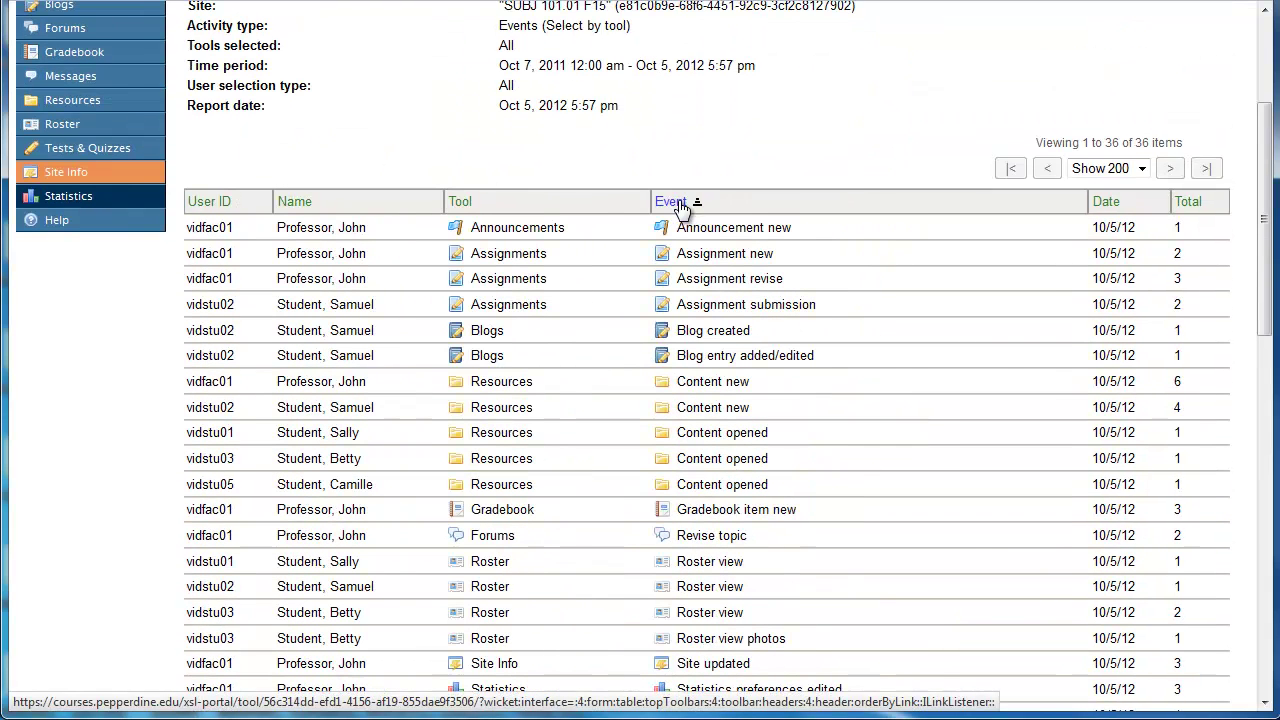
{"action": "left_click", "coordinate": [681, 204]}
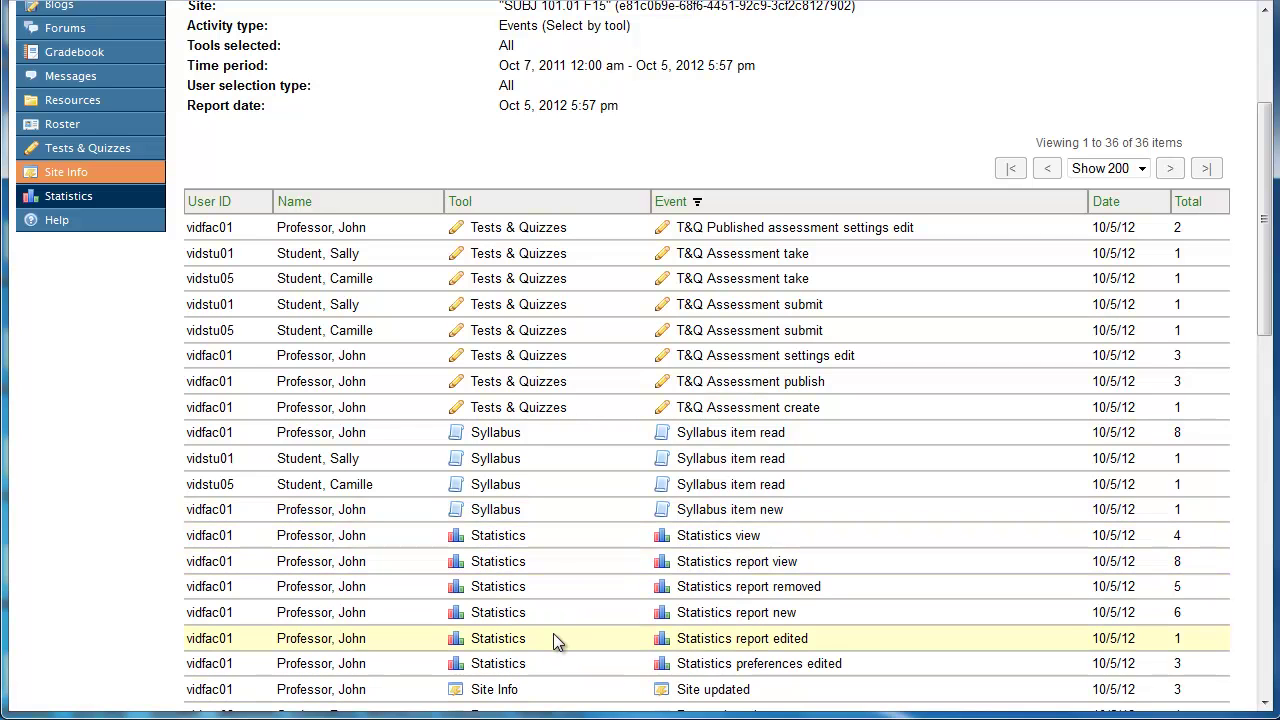
{"action": "scroll", "coordinate": [571, 612], "scroll_direction": "down", "scroll_amount": 1}
{"action": "scroll", "coordinate": [571, 612], "scroll_direction": "down", "scroll_amount": 4}
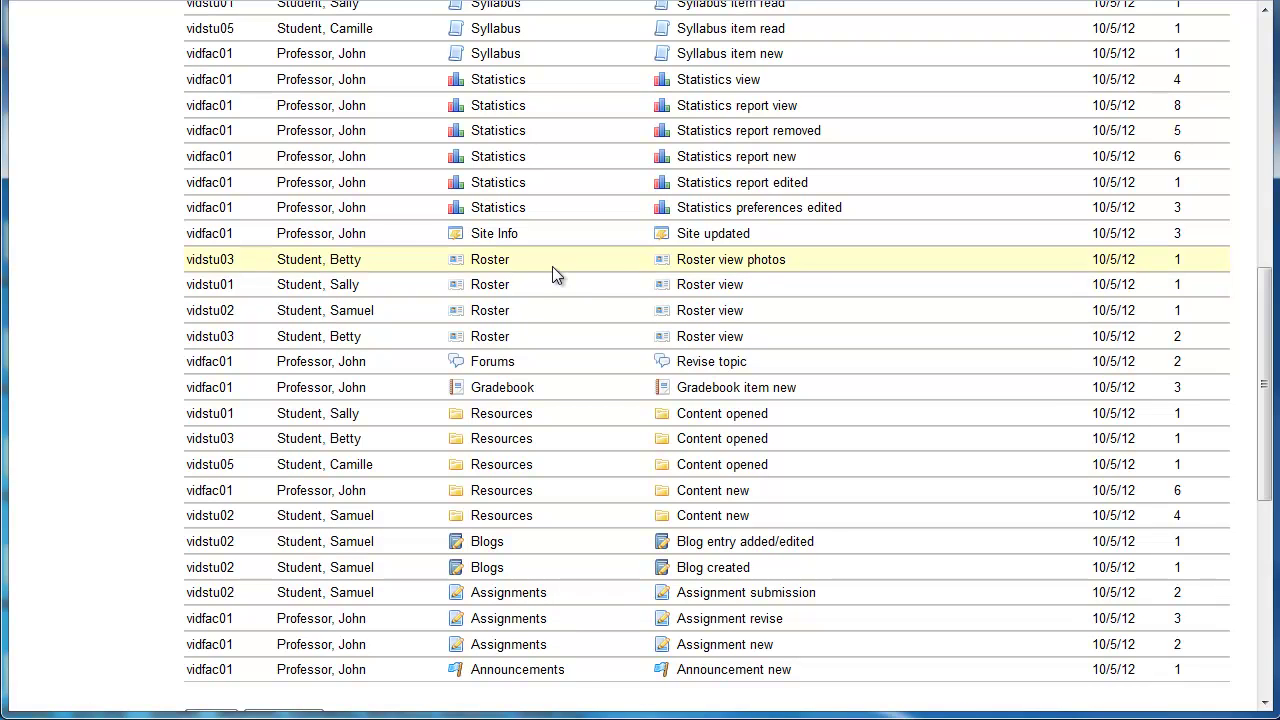
Return to the Statistics overview of the course site.
{"action": "scroll", "coordinate": [552, 266], "scroll_direction": "up", "scroll_amount": 15}
{"action": "left_click", "coordinate": [211, 155]}
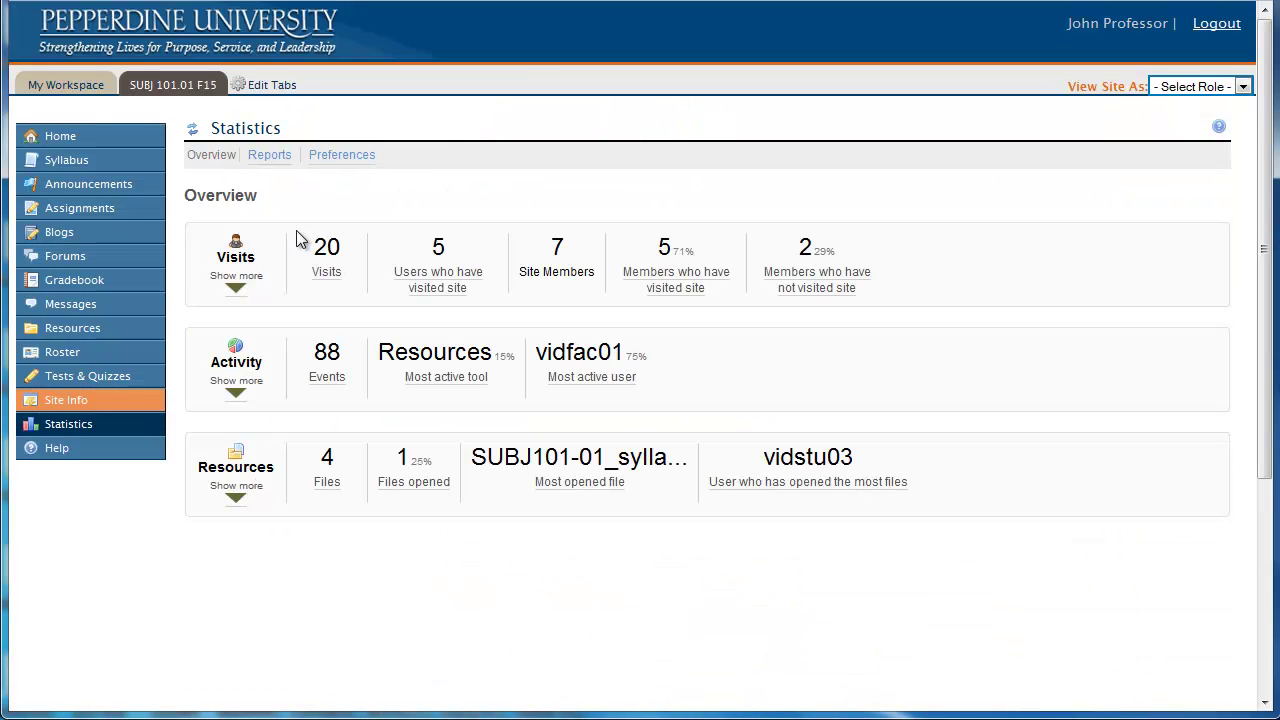